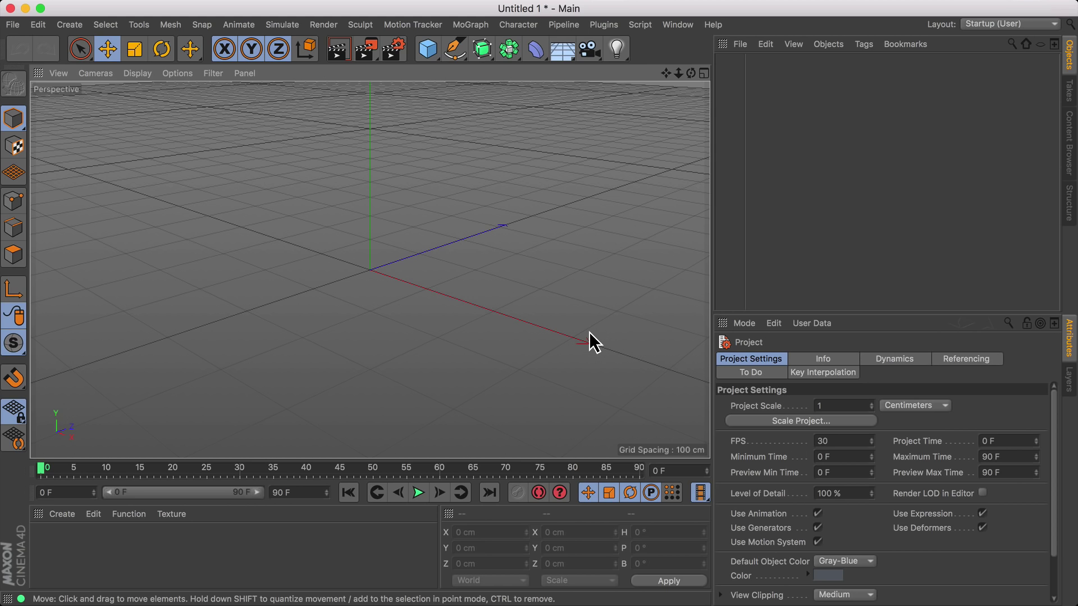
- Create a new material 'Mat', open it in the Material Editor and show its Reflectance channel
{"action": "double_click", "coordinate": [78, 554]}
{"action": "double_click", "coordinate": [47, 543]}
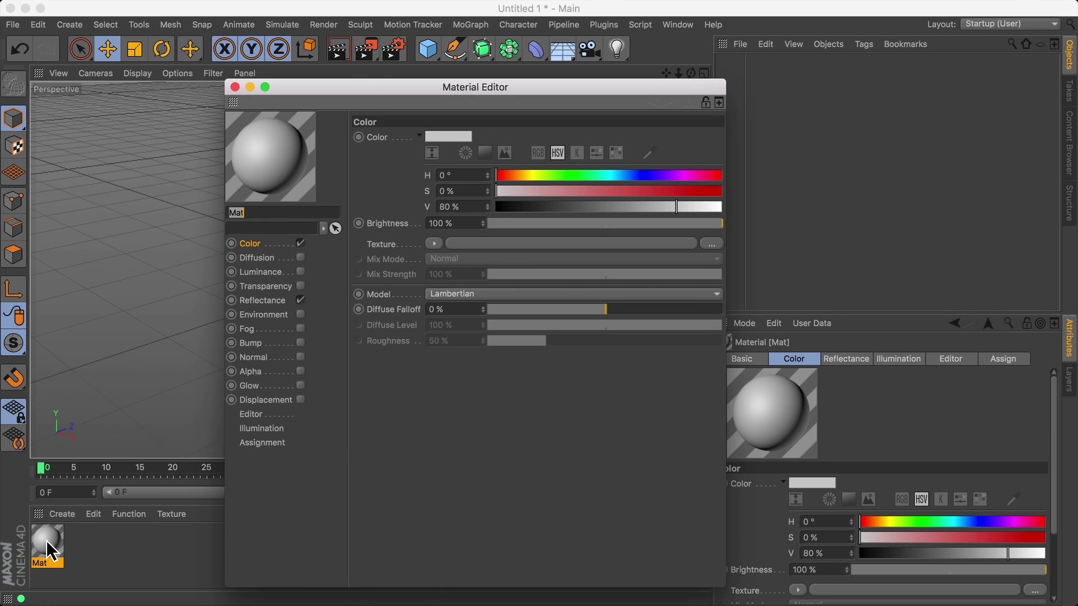
{"action": "left_click_drag", "start_coordinate": [371, 96], "coordinate": [421, 52]}
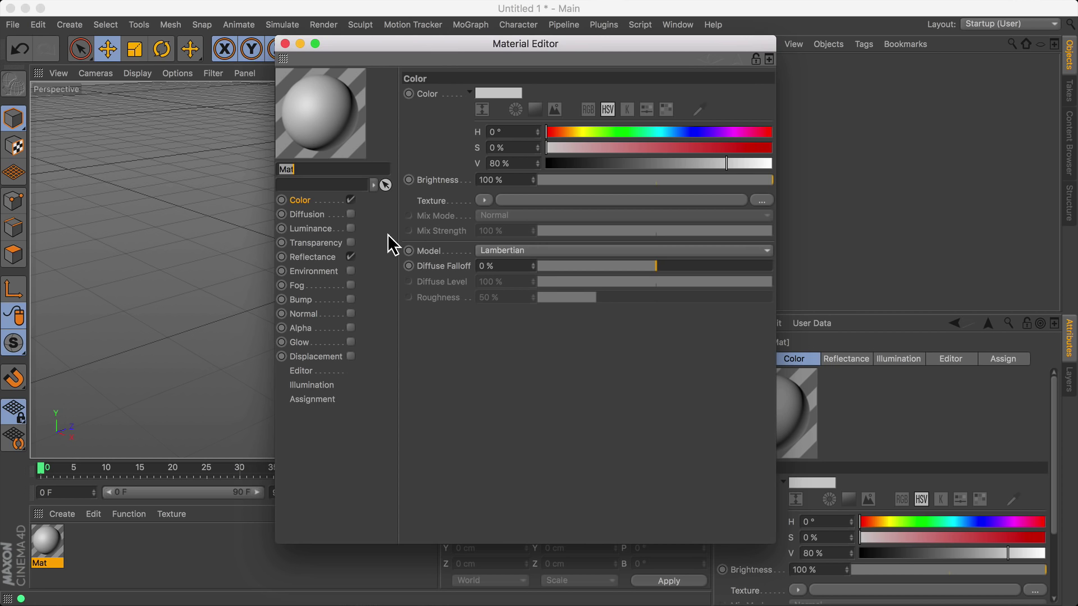
{"action": "left_click", "coordinate": [314, 257]}
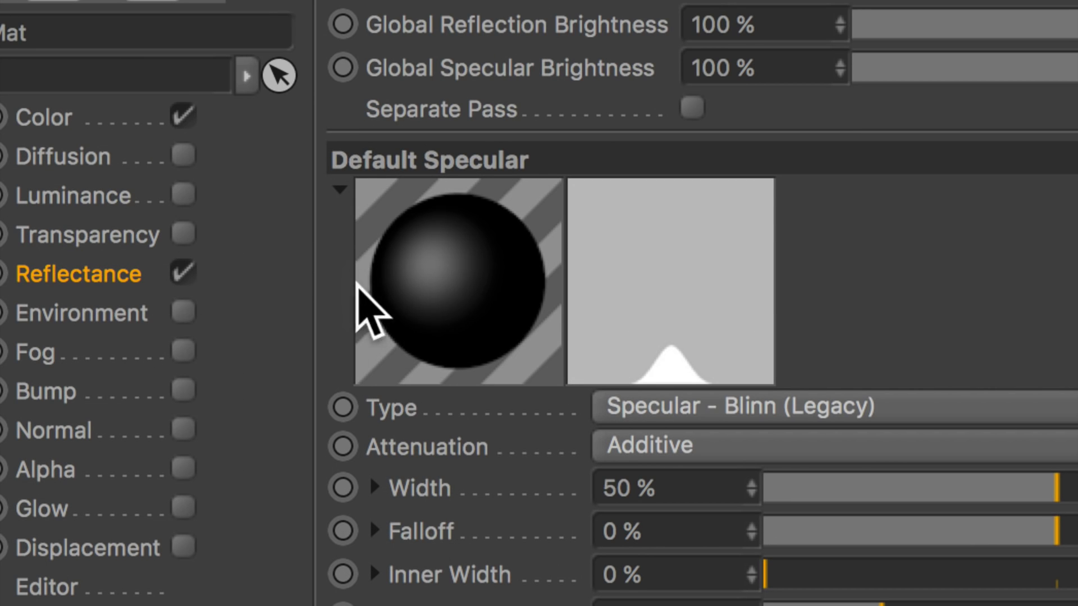
{"action": "mouse_move", "coordinate": [453, 254]}
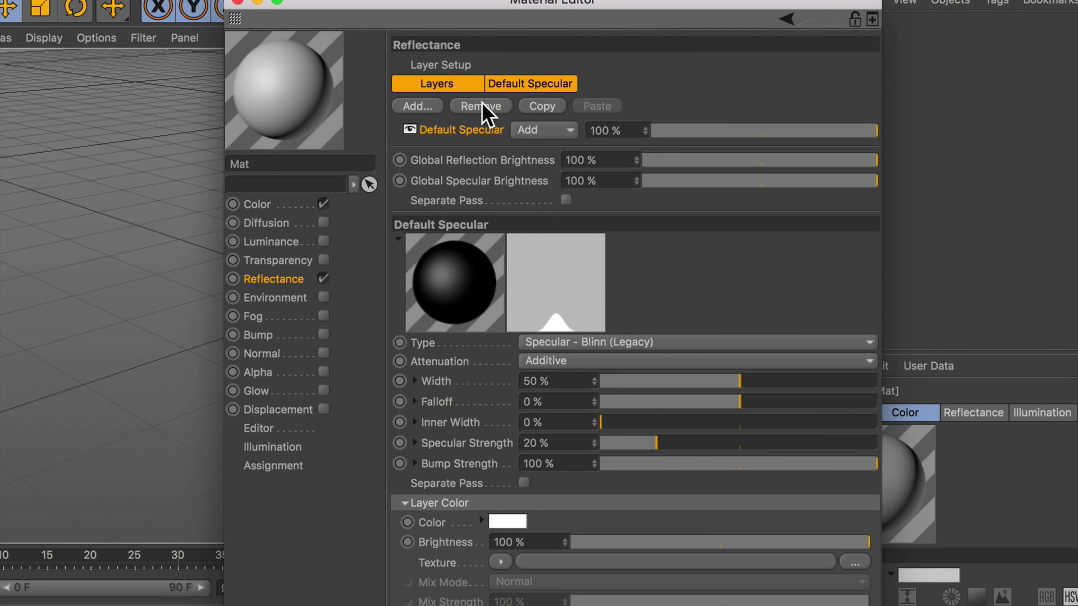
- Replace the Default Specular reflection layer with a Beckmann layer
{"action": "left_click", "coordinate": [481, 103]}
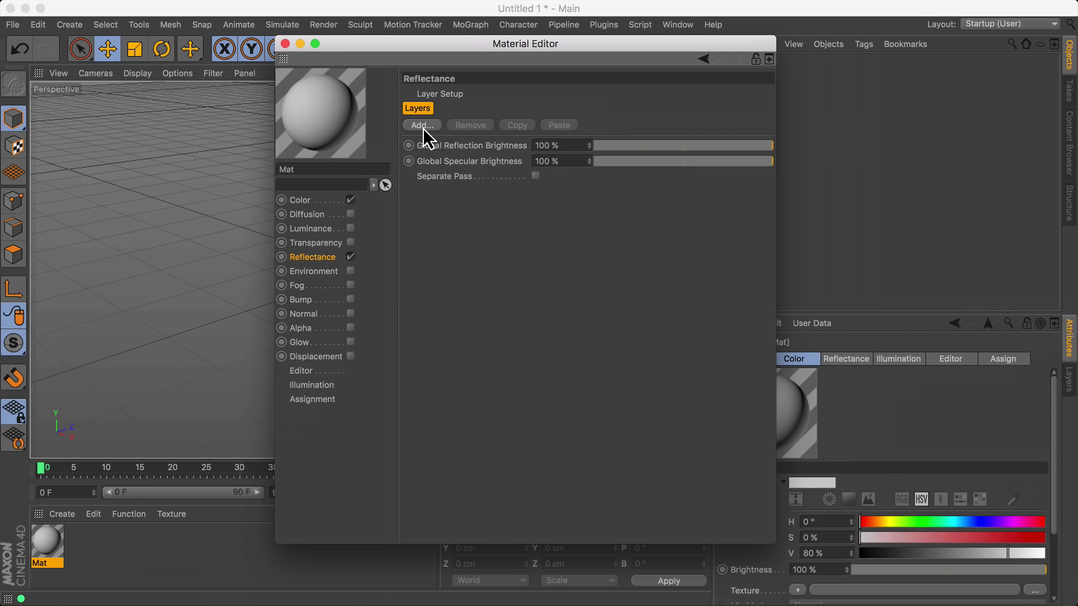
{"action": "left_click", "coordinate": [420, 125]}
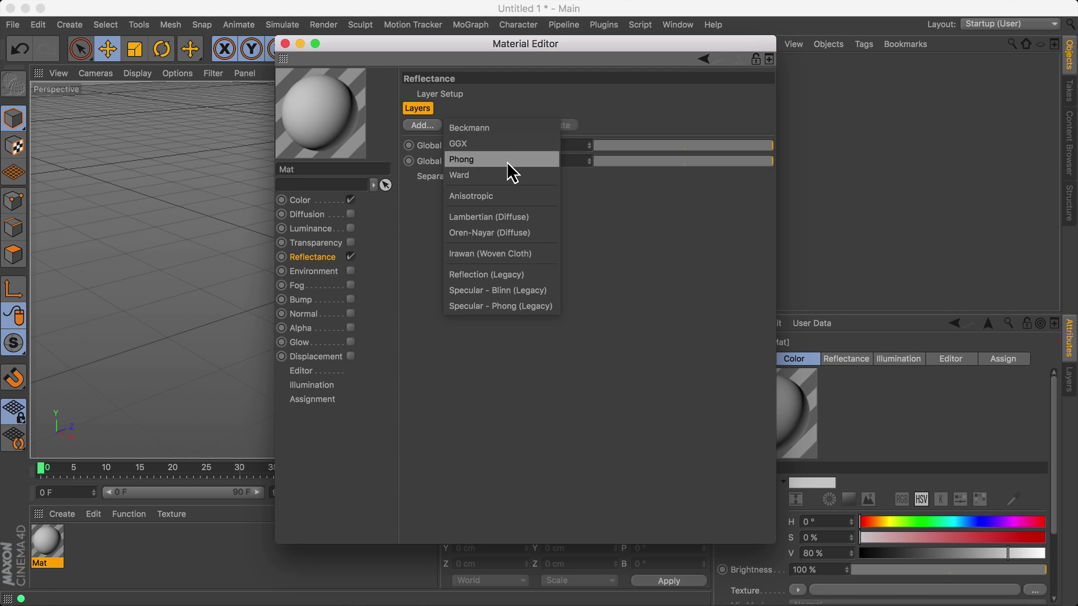
{"action": "left_click", "coordinate": [470, 128]}
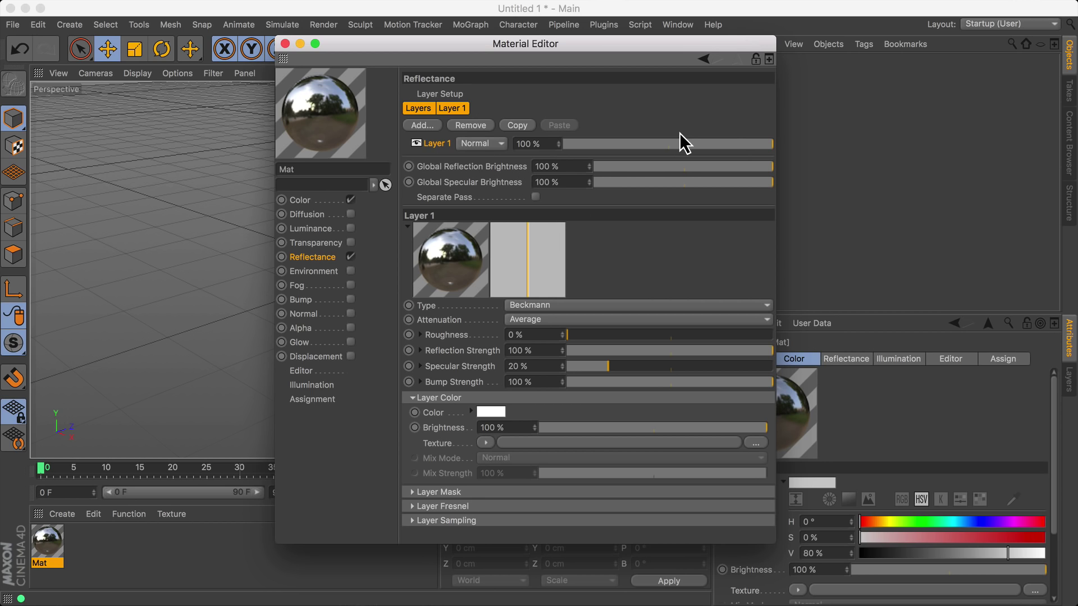
- Try lower Layer 1 opacity and 23 % Global Reflection Brightness, then restore both to 100 %
{"action": "left_click_drag", "start_coordinate": [735, 143], "coordinate": [780, 141]}
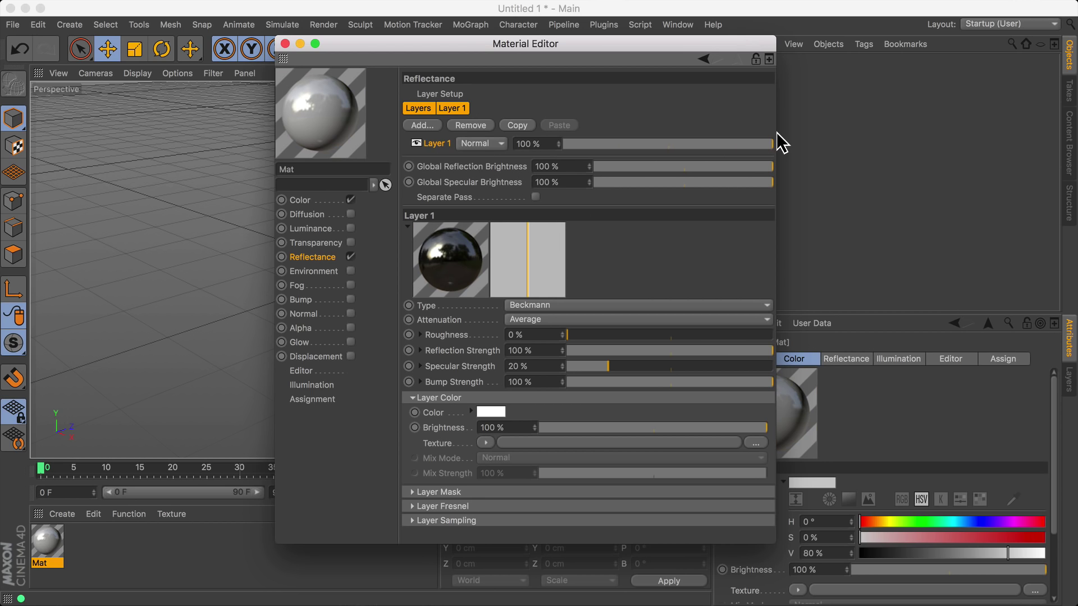
{"action": "double_click", "coordinate": [542, 167]}
{"action": "type", "text": "23"}
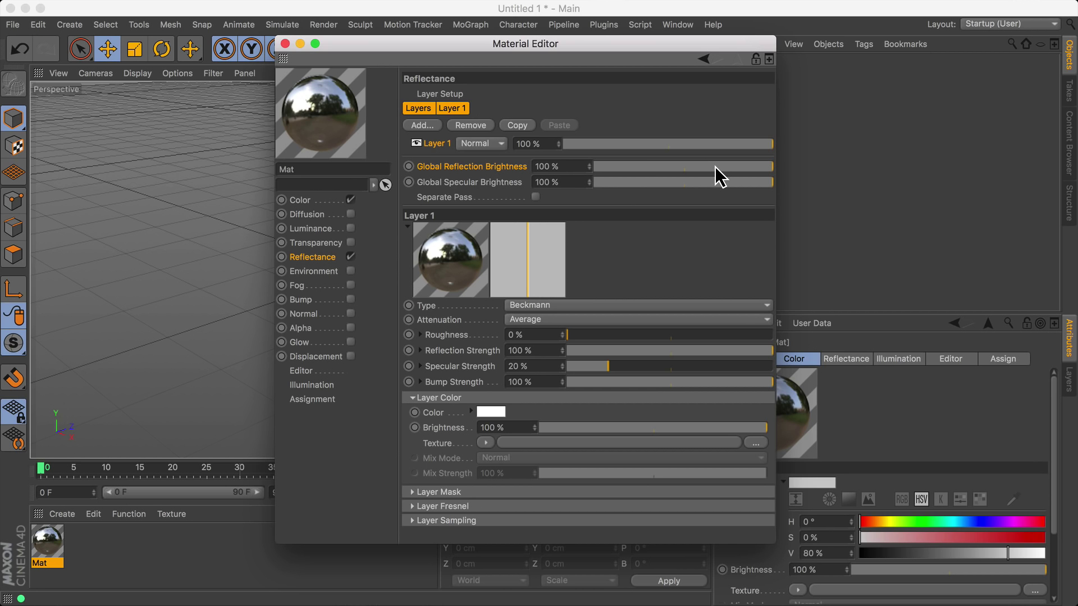
{"action": "key", "text": "Return"}
{"action": "left_click_drag", "start_coordinate": [626, 167], "coordinate": [763, 163]}
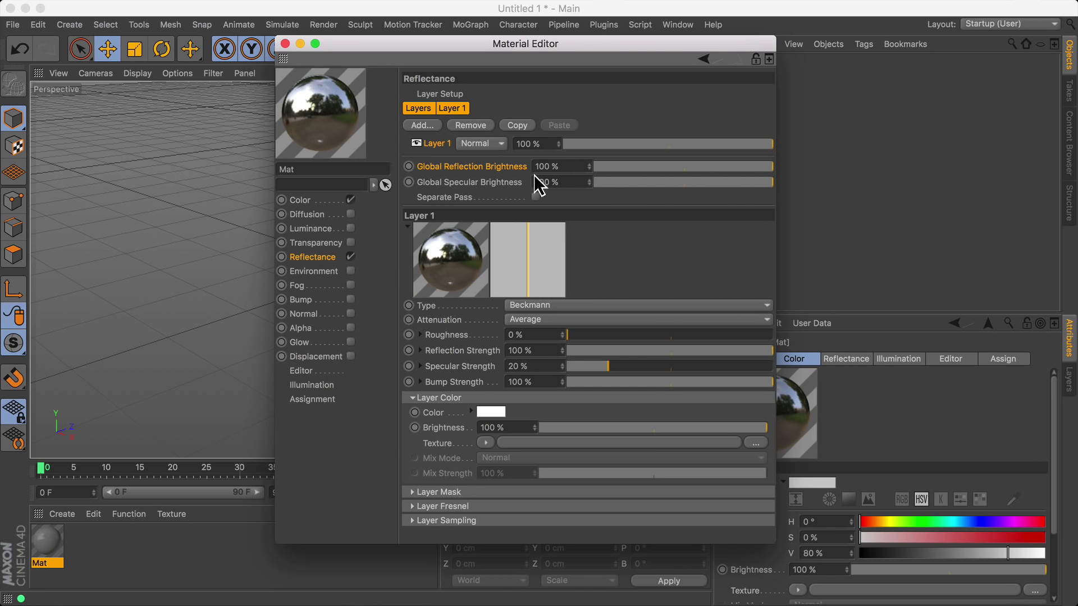
- Preview lower Reflection Strength and layer colour values, restoring them, and expand the layer colour's HSV controls
{"action": "left_click_drag", "start_coordinate": [656, 349], "coordinate": [783, 346]}
{"action": "left_click_drag", "start_coordinate": [661, 430], "coordinate": [729, 431]}
{"action": "left_click", "coordinate": [470, 412]}
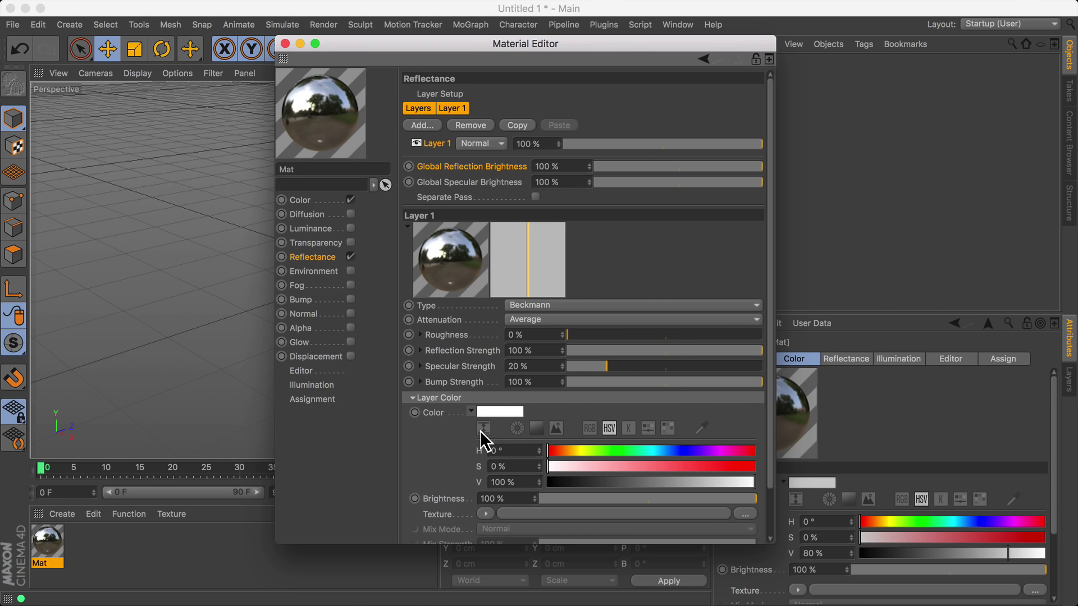
{"action": "left_click_drag", "start_coordinate": [728, 482], "coordinate": [755, 483]}
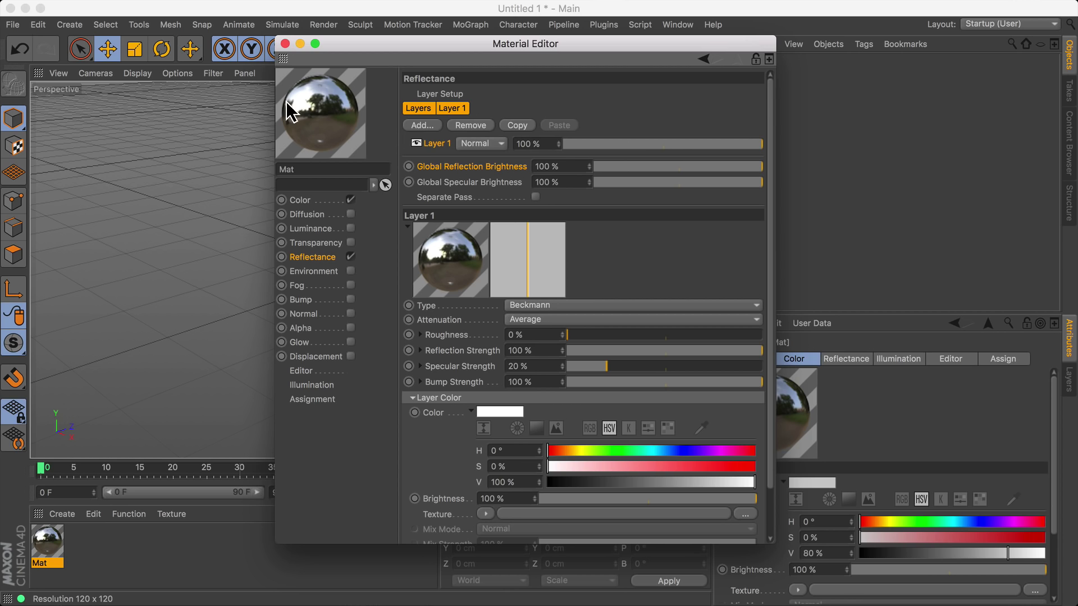
- Set the Color channel to orange (H 39°, S 100 %, V 100 %) with Reflectance re-enabled
{"action": "left_click", "coordinate": [351, 259]}
{"action": "left_click", "coordinate": [301, 201]}
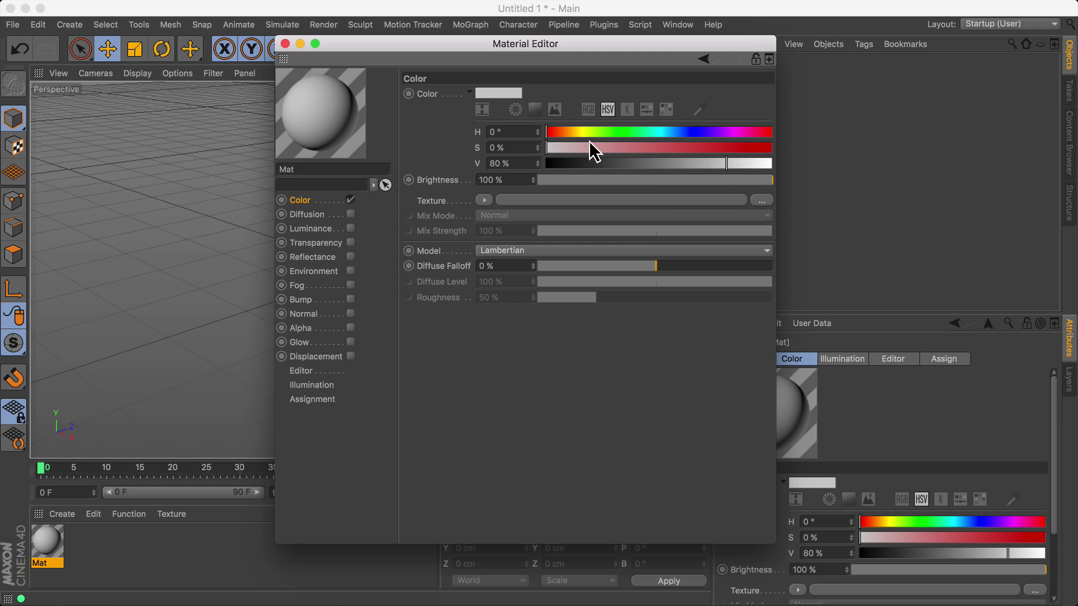
{"action": "left_click_drag", "start_coordinate": [577, 132], "coordinate": [794, 163]}
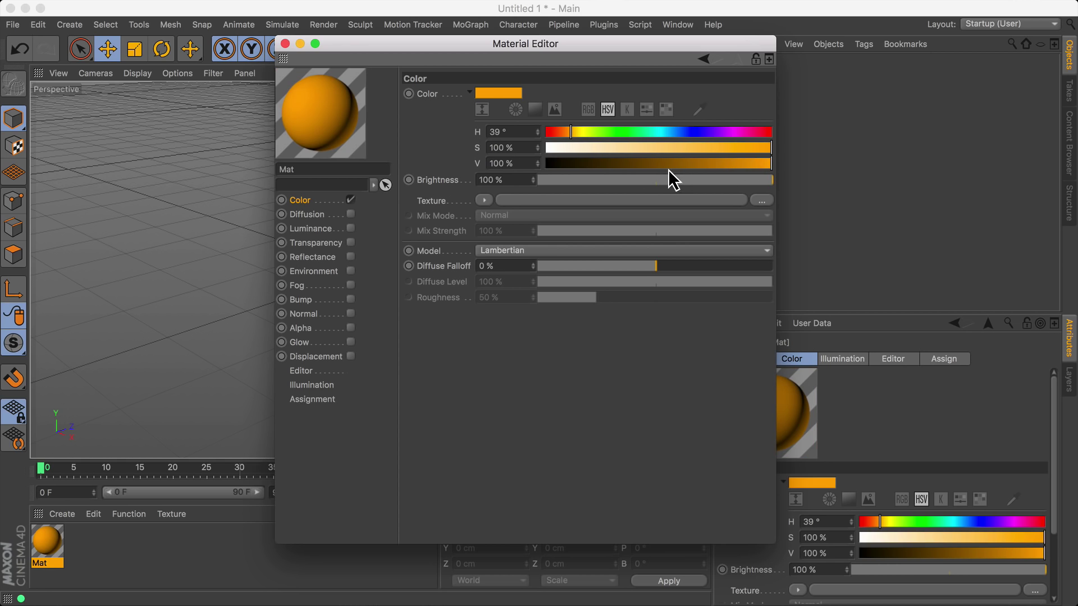
{"action": "left_click", "coordinate": [350, 257]}
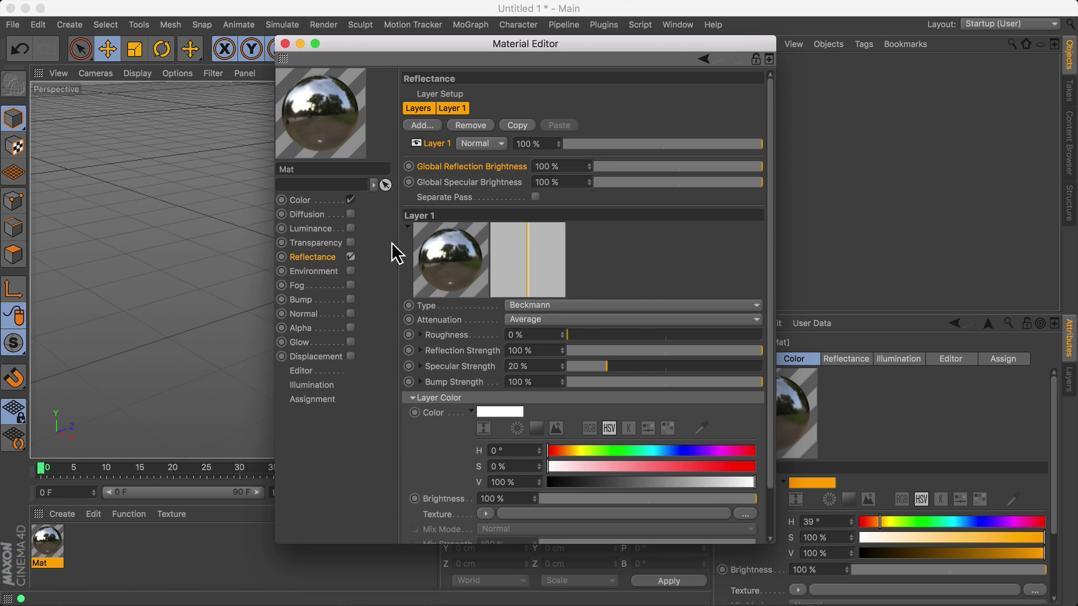
- Set the Beckmann Layer 1 opacity to 72 % after trying 75 % and 100 %
{"action": "left_click", "coordinate": [438, 125]}
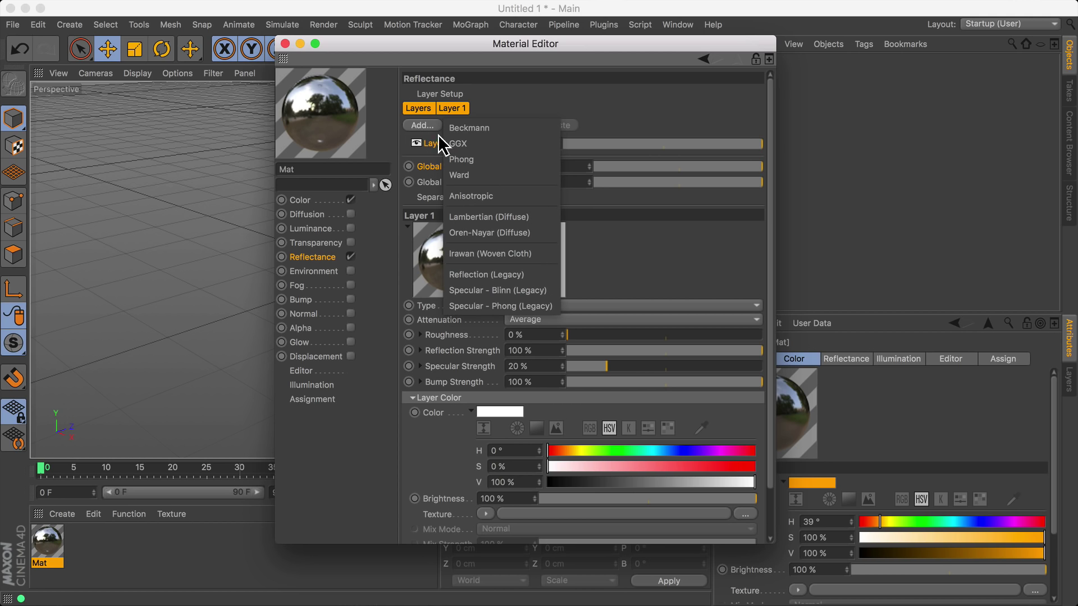
{"action": "left_click", "coordinate": [514, 107]}
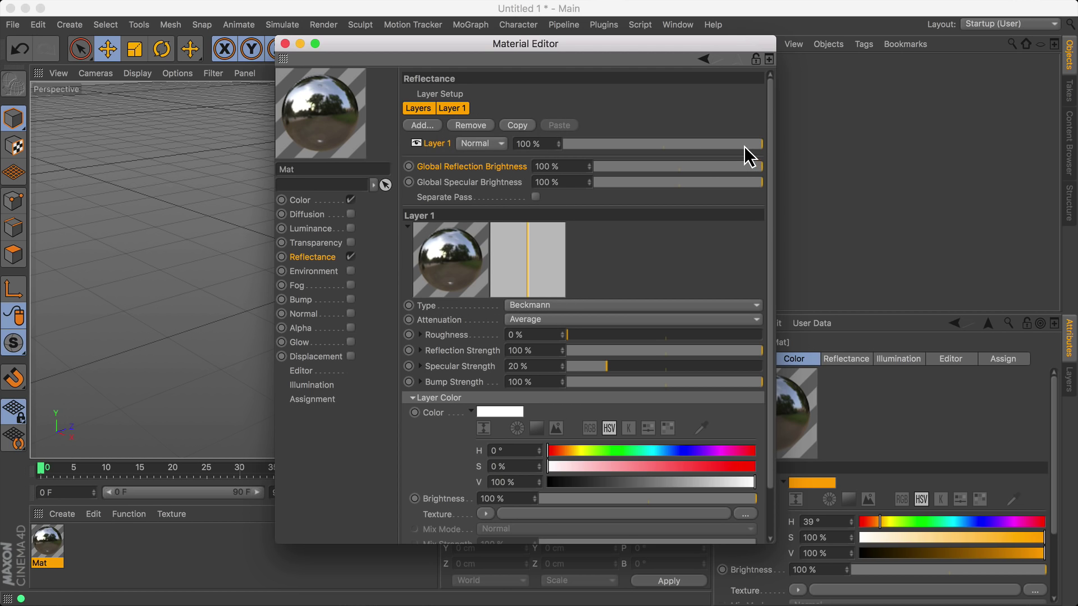
{"action": "left_click_drag", "start_coordinate": [744, 146], "coordinate": [561, 145]}
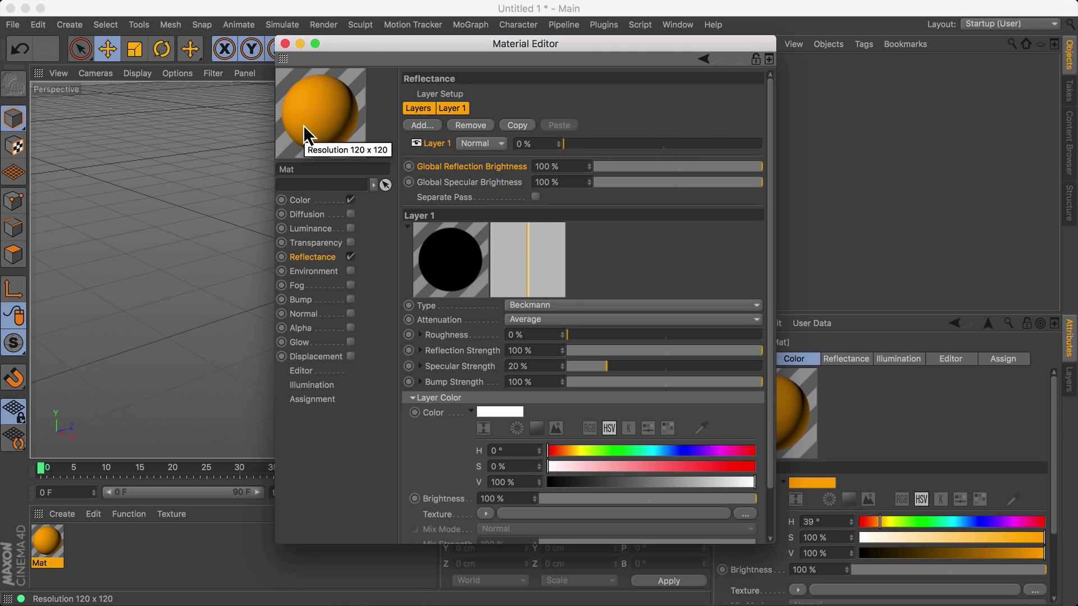
{"action": "left_click_drag", "start_coordinate": [611, 144], "coordinate": [715, 147]}
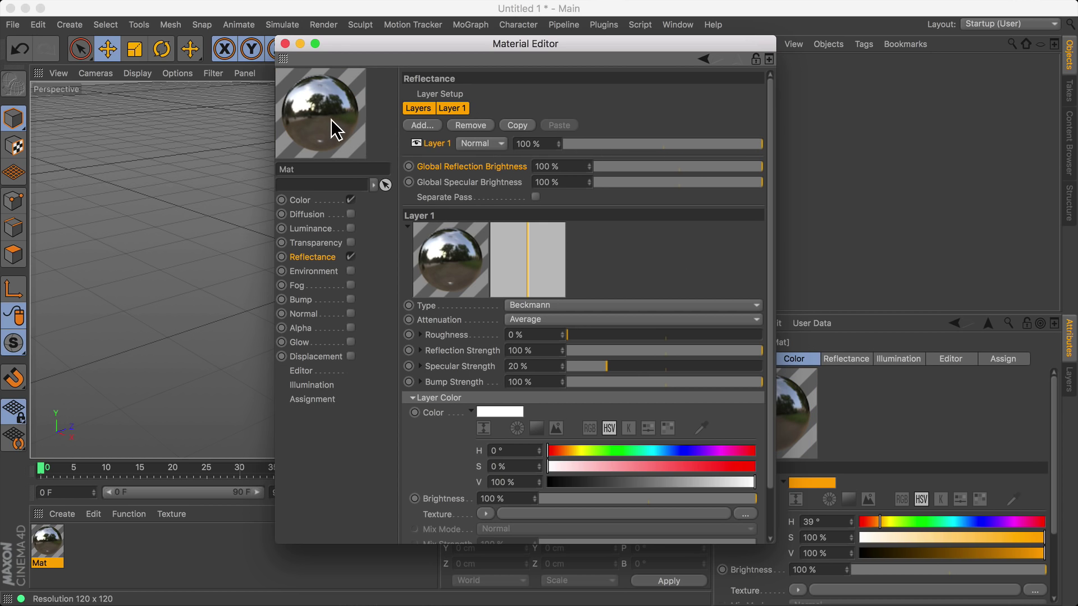
{"action": "left_click", "coordinate": [707, 144]}
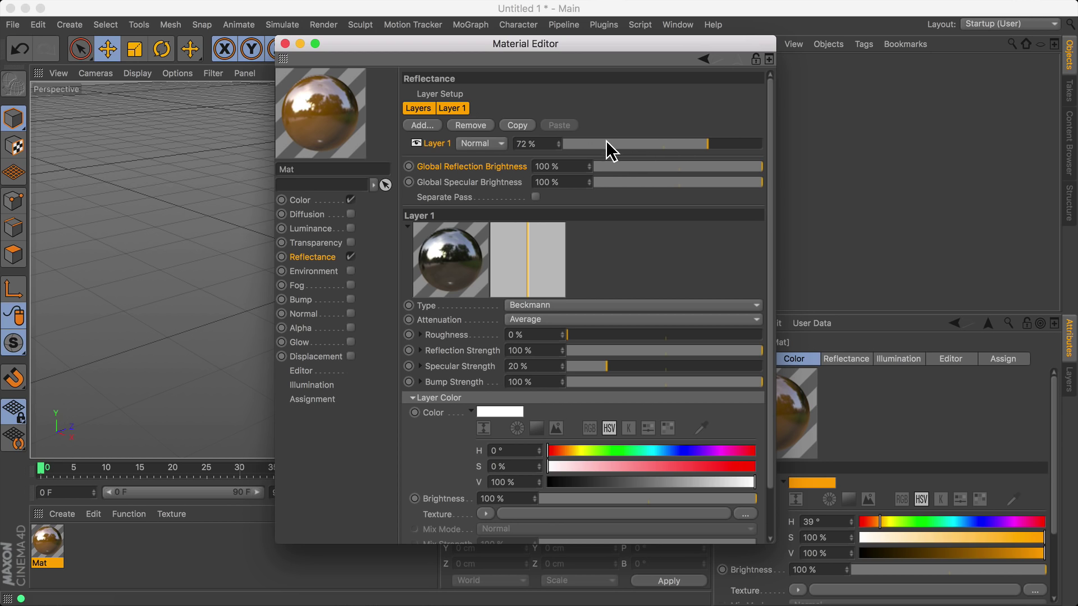
- Set Layer 1 roughness to 0 % for a sharp mirror reflection, after briefly trying 20 %
{"action": "left_click", "coordinate": [457, 339]}
{"action": "left_click", "coordinate": [605, 335]}
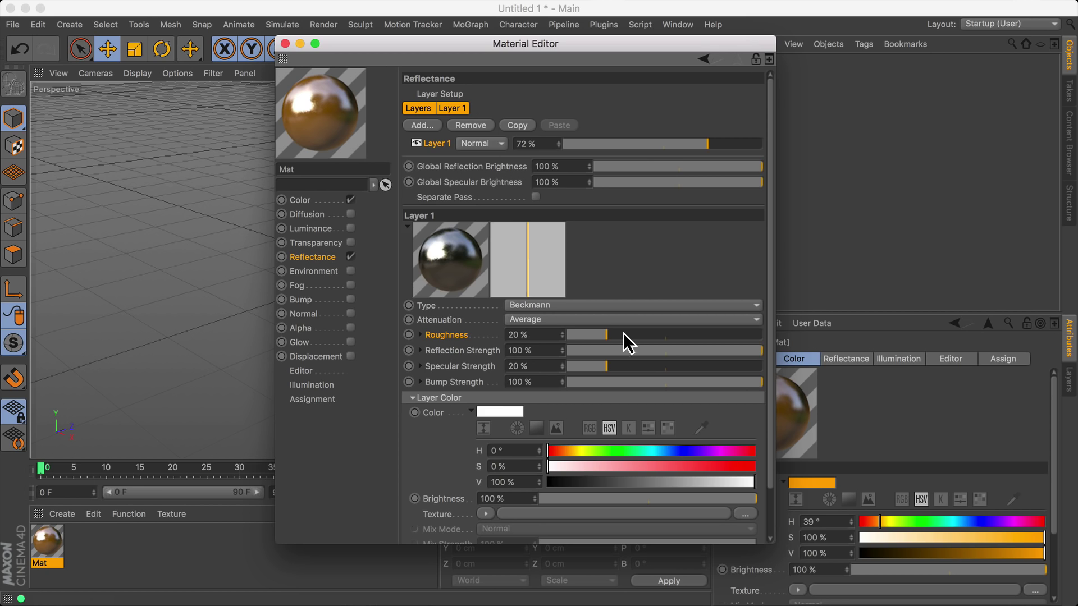
{"action": "left_click_drag", "start_coordinate": [605, 336], "coordinate": [566, 369]}
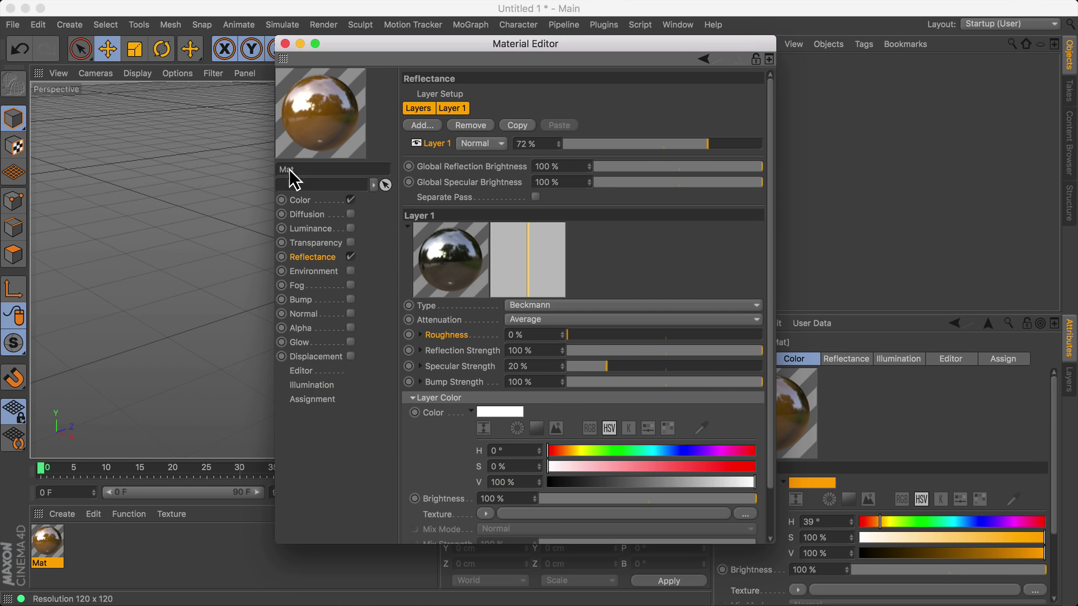
- Tint the Color channel a paler yellow (H 47°, S 74 %) and try dimming its brightness
{"action": "left_click", "coordinate": [305, 203]}
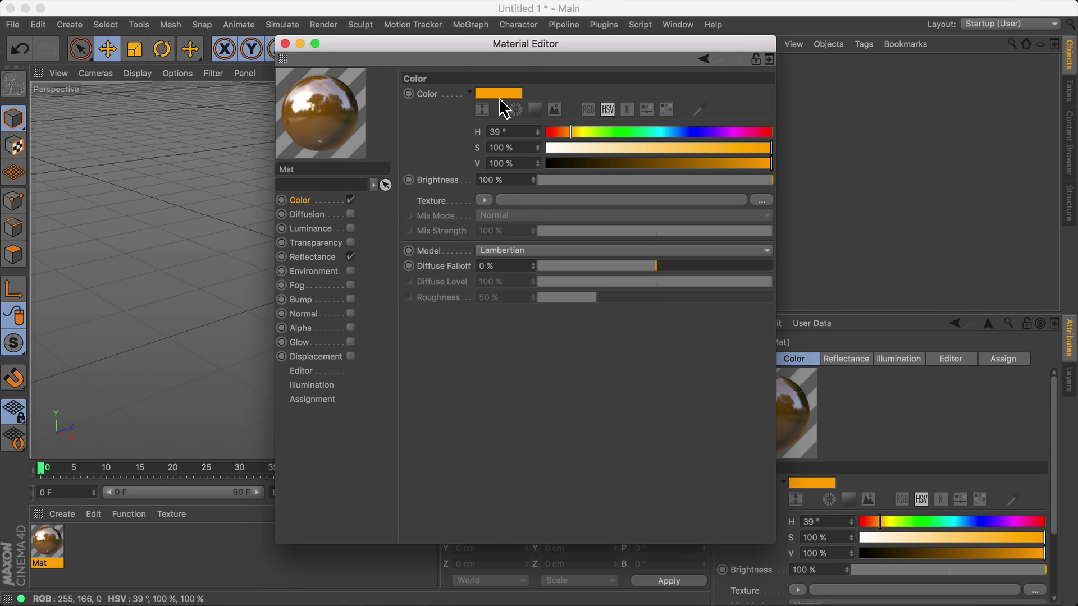
{"action": "mouse_move", "coordinate": [499, 99]}
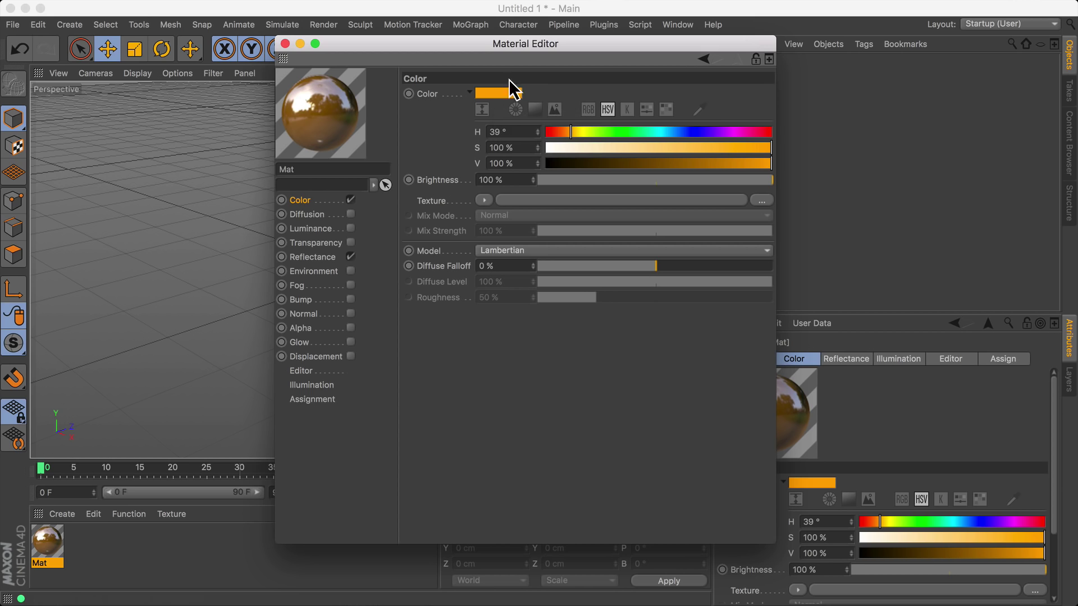
{"action": "left_click", "coordinate": [575, 132]}
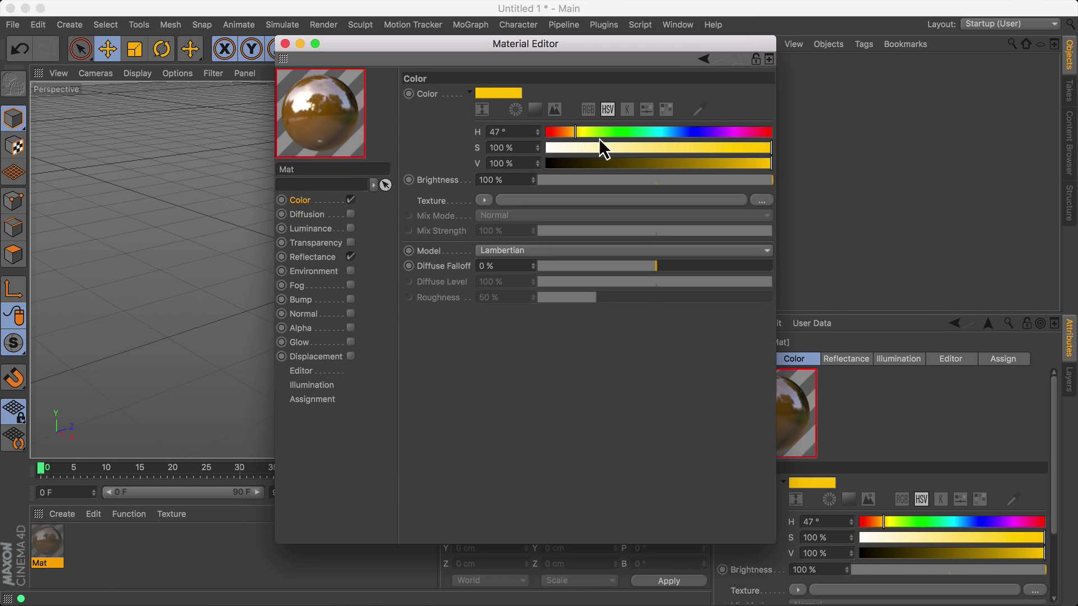
{"action": "left_click", "coordinate": [715, 147]}
{"action": "mouse_move", "coordinate": [494, 97]}
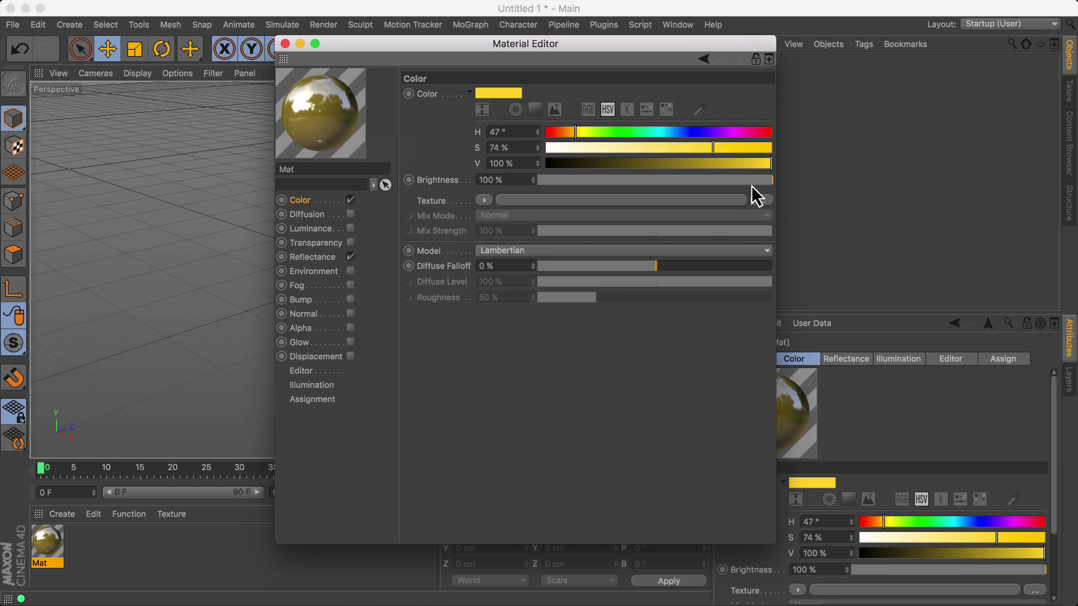
{"action": "left_click_drag", "start_coordinate": [751, 186], "coordinate": [863, 181]}
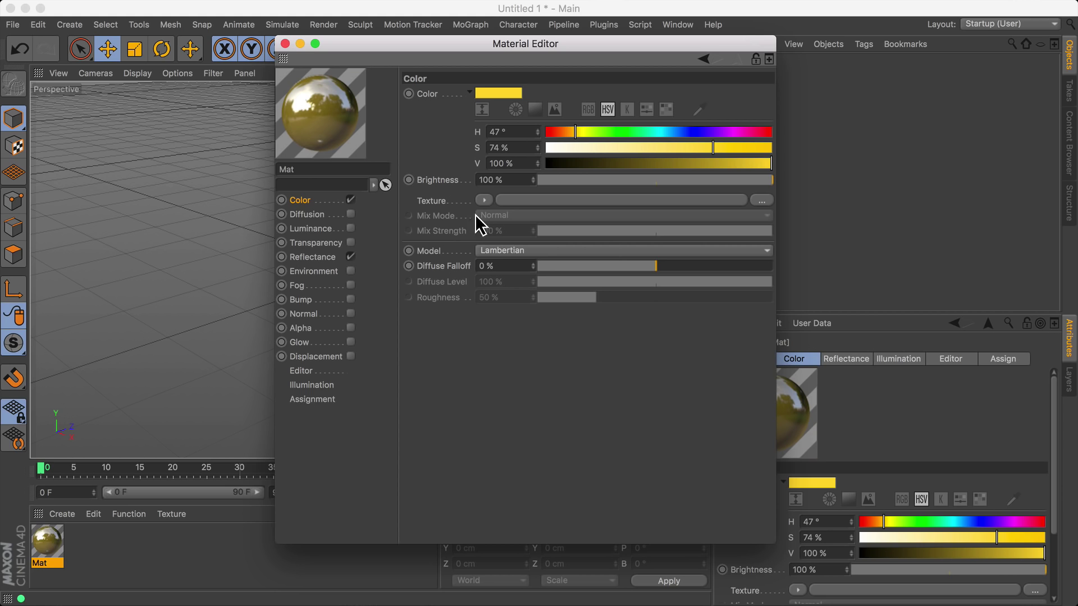
- Disable the Color channel, raise Layer 1 to 100 % and tint its colour gold (H 42°, S 50 %)
{"action": "left_click", "coordinate": [351, 201]}
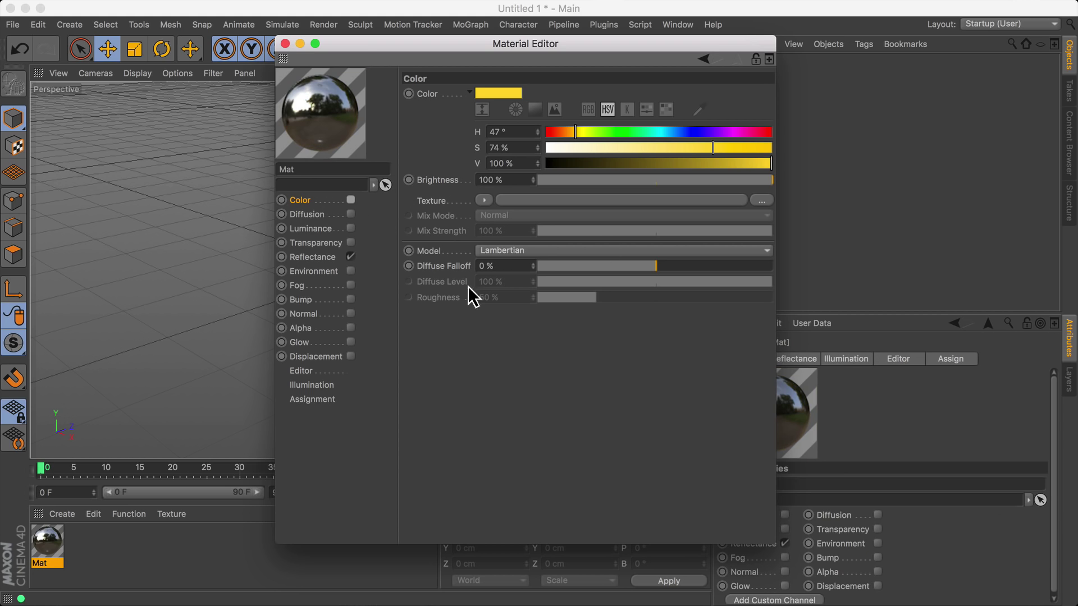
{"action": "left_click", "coordinate": [315, 258]}
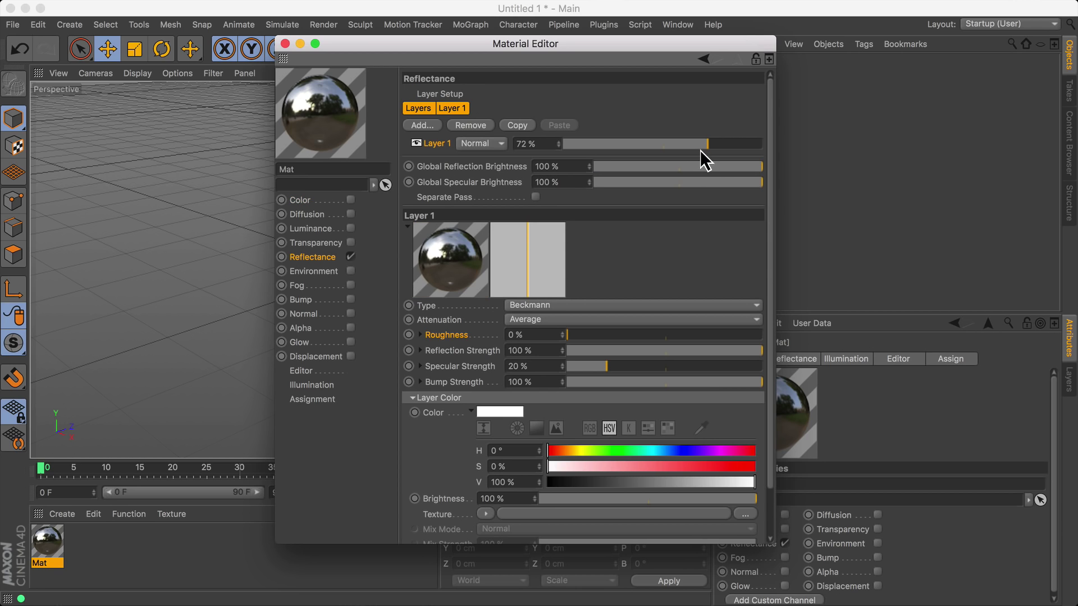
{"action": "left_click_drag", "start_coordinate": [710, 143], "coordinate": [783, 141]}
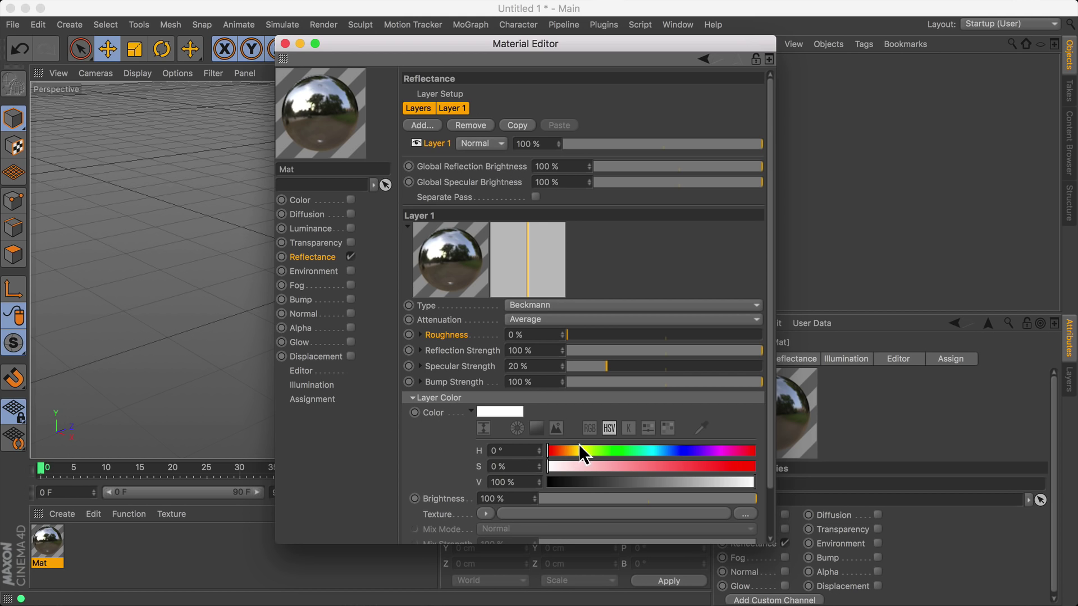
{"action": "left_click_drag", "start_coordinate": [570, 451], "coordinate": [572, 452]}
{"action": "left_click", "coordinate": [651, 467]}
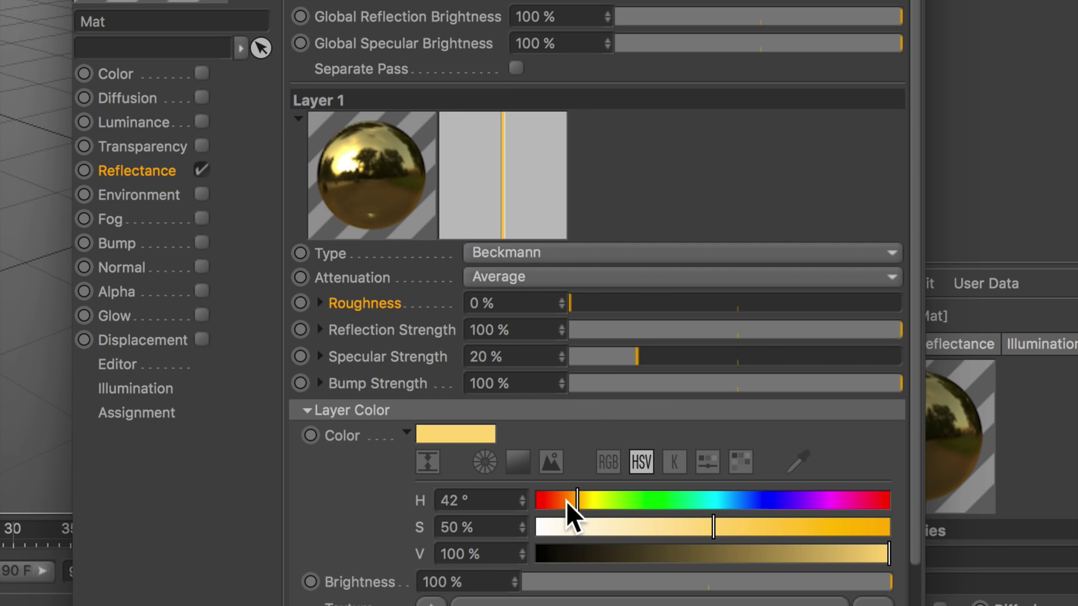
- Sweep the layer colour hue through orange, blue and green, ending at red H 0°
{"action": "left_click_drag", "start_coordinate": [566, 499], "coordinate": [561, 498]}
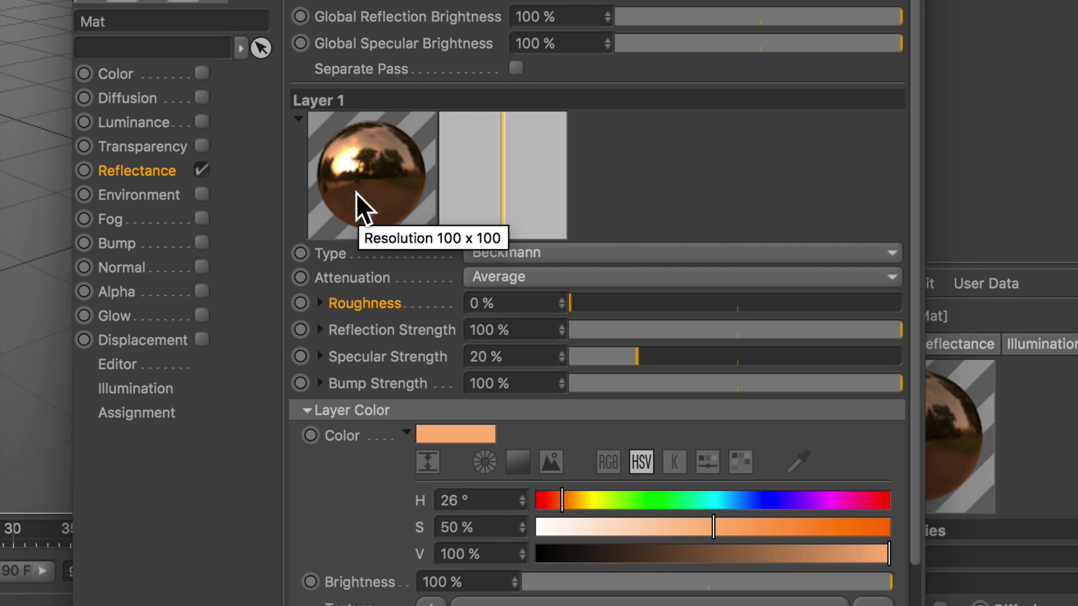
{"action": "left_click", "coordinate": [733, 503]}
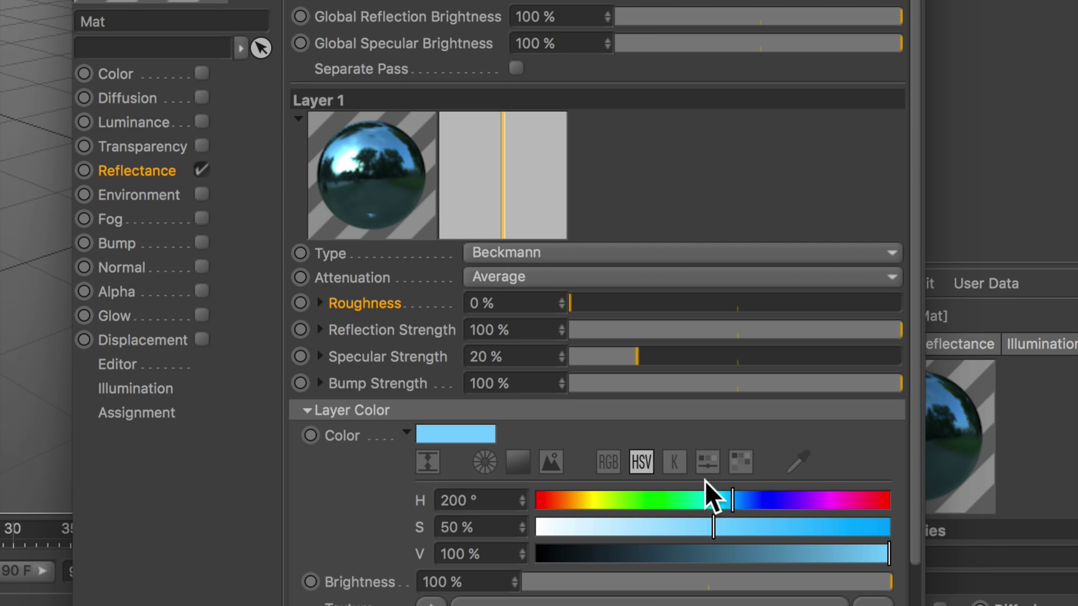
{"action": "left_click", "coordinate": [646, 501]}
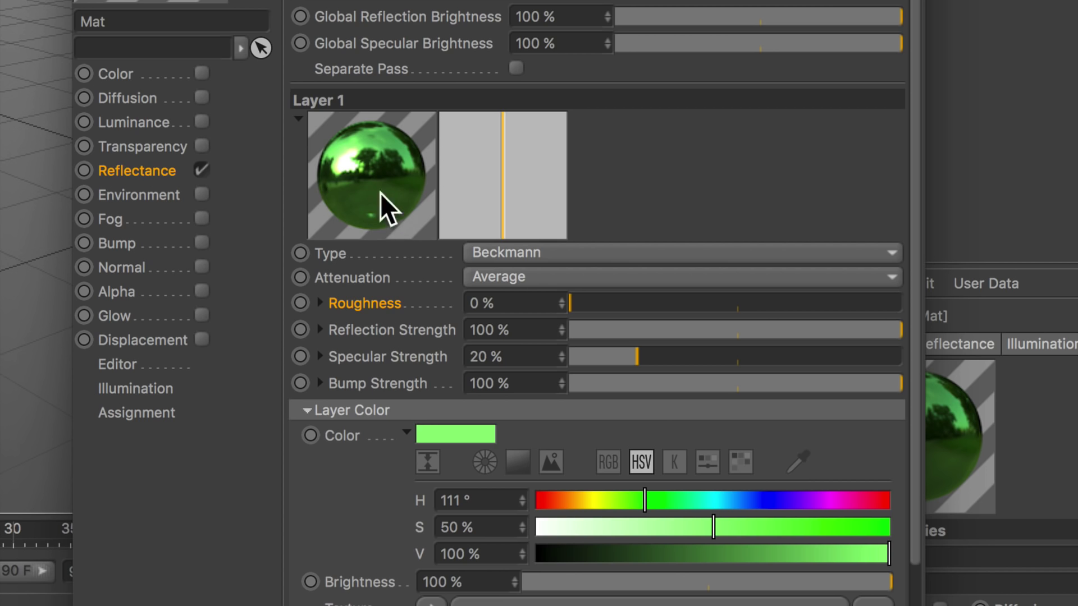
{"action": "left_click_drag", "start_coordinate": [552, 500], "coordinate": [463, 459]}
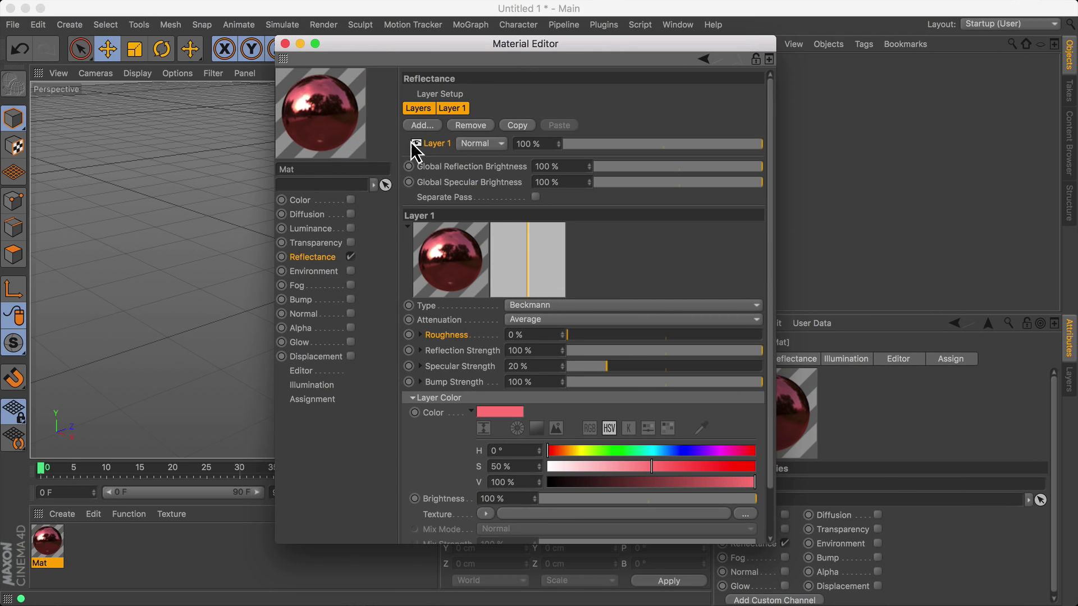
- Re-add a Beckmann layer, set its roughness to 21 % and tint it gold at H 41°
{"action": "left_click", "coordinate": [434, 125]}
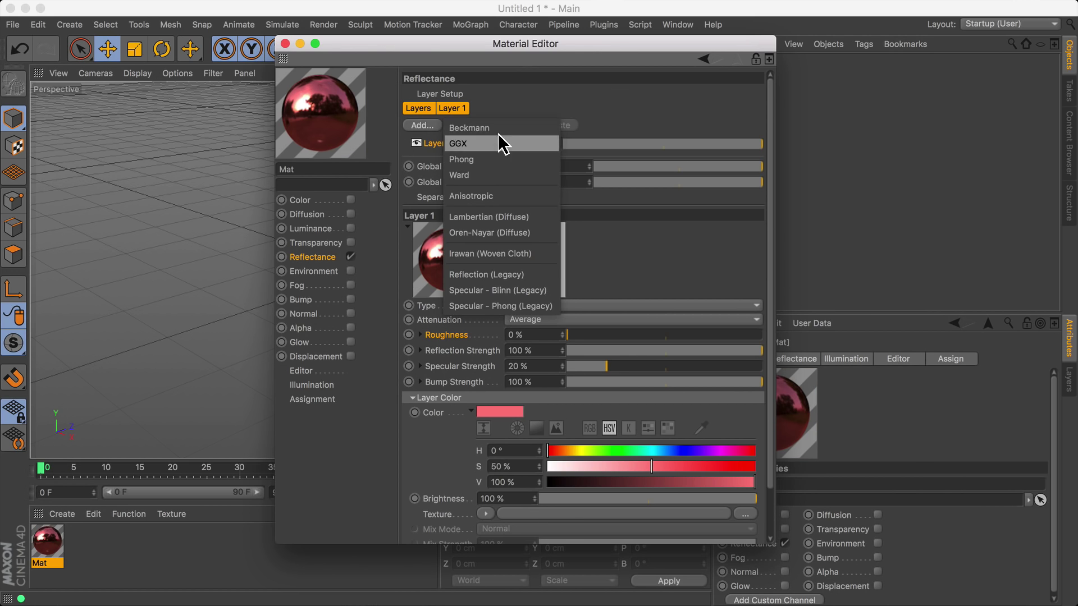
{"action": "left_click", "coordinate": [501, 135]}
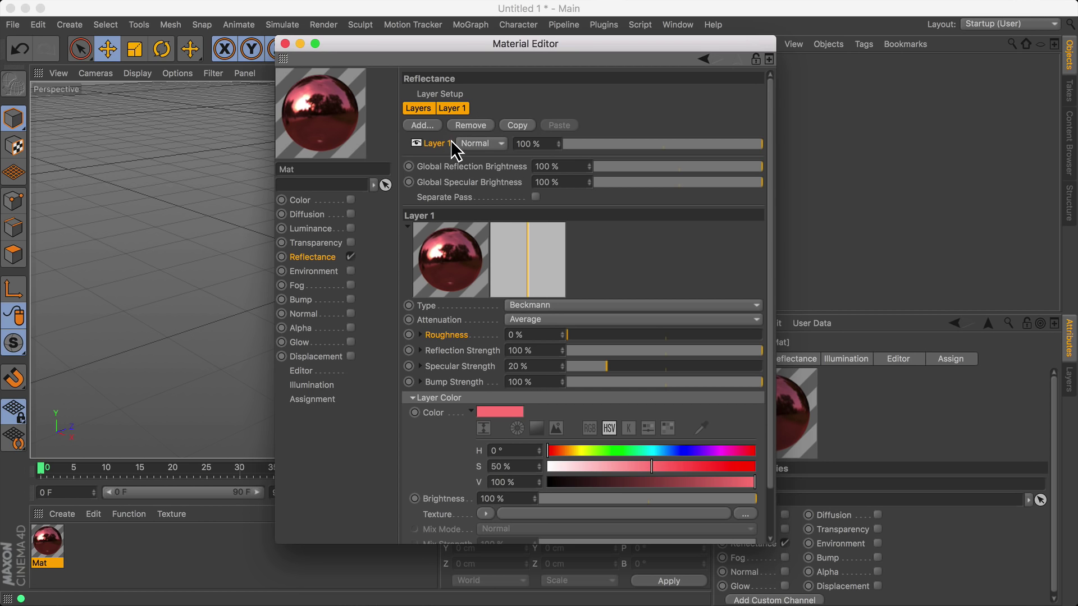
{"action": "left_click_drag", "start_coordinate": [739, 140], "coordinate": [695, 144]}
{"action": "left_click_drag", "start_coordinate": [568, 335], "coordinate": [609, 337]}
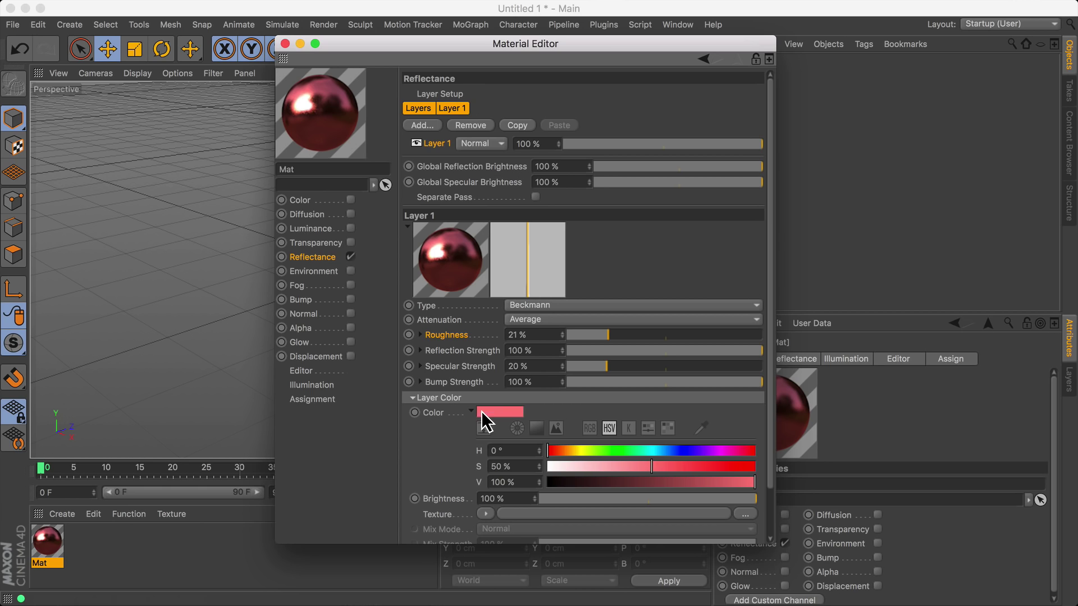
{"action": "left_click", "coordinate": [570, 451]}
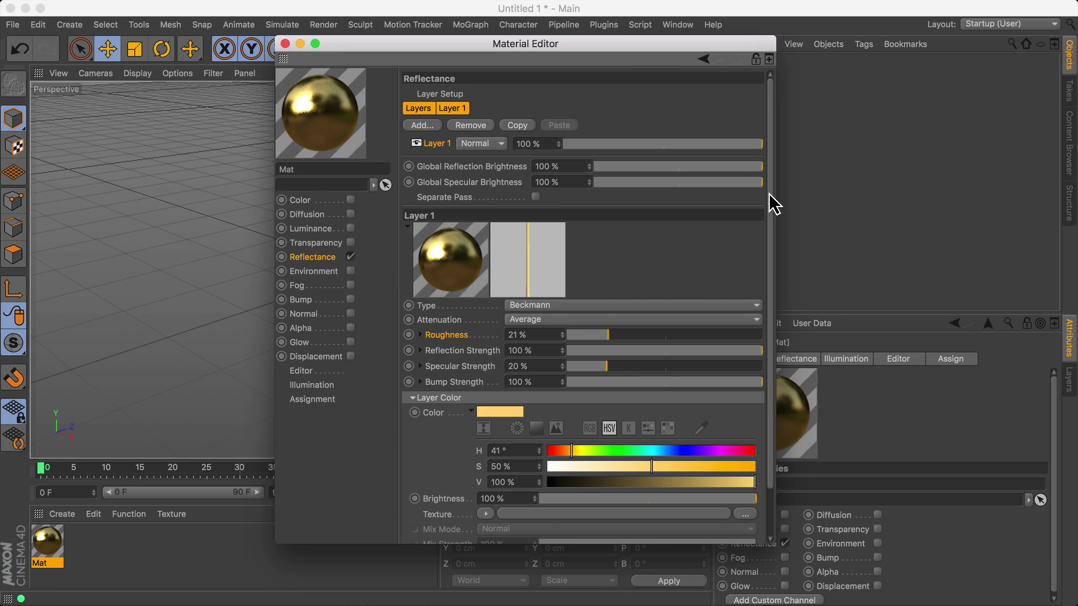
{"action": "scroll", "coordinate": [770, 212], "scroll_direction": "down", "scroll_amount": 3}
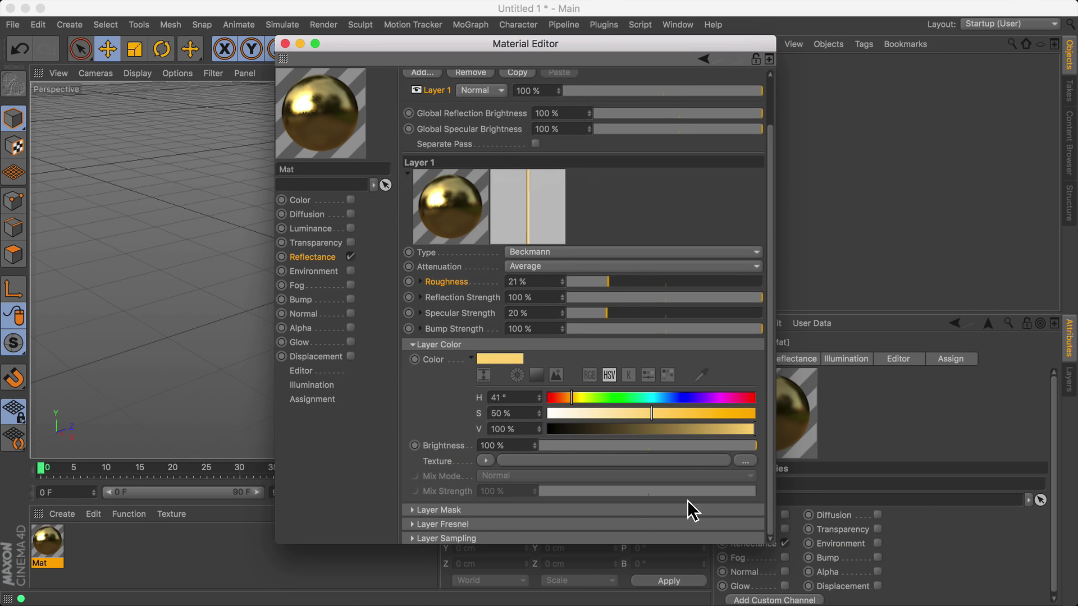